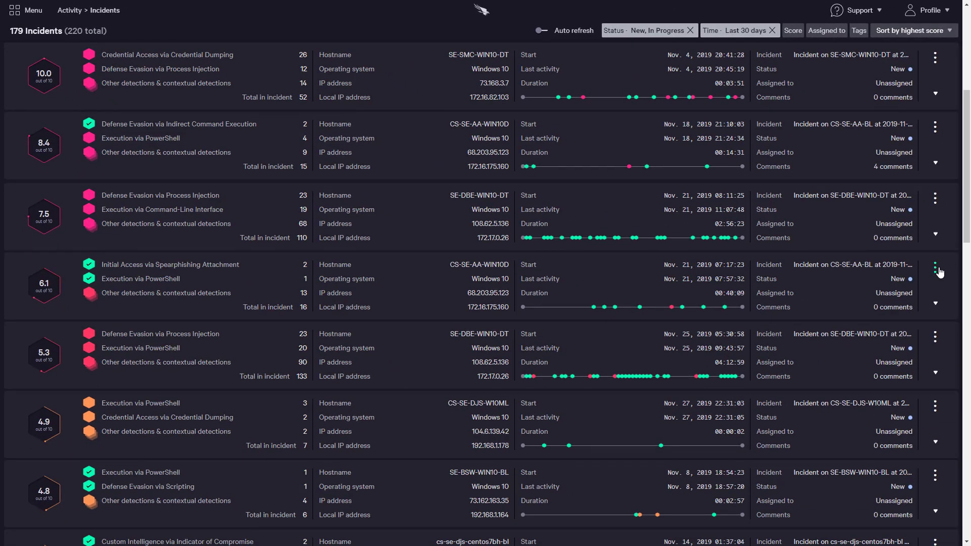
- Bring up the row actions for the 6.1-scored incident on CS-SE-AA-BL
click(934, 267)
- View the full incident and review its status options in the edit panel, keeping New
click(897, 285)
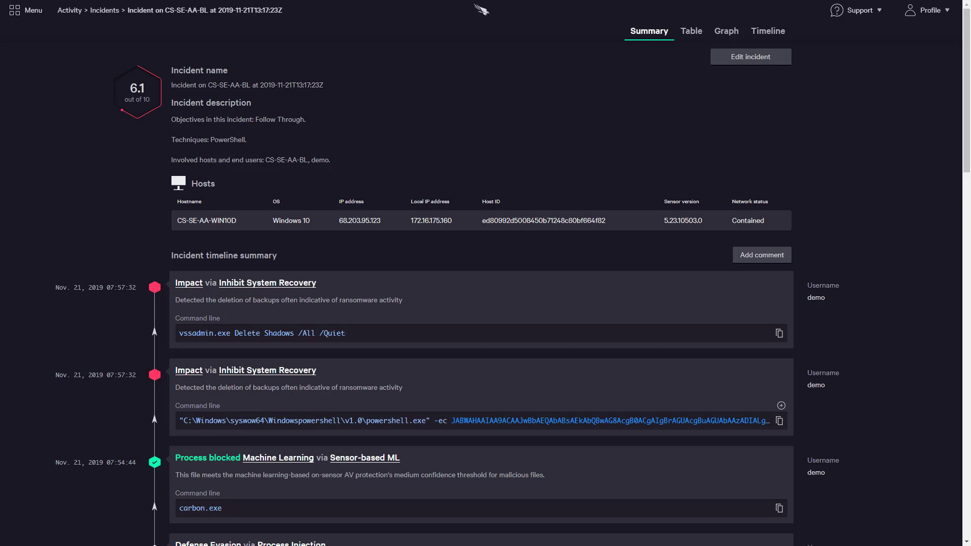
mouse_move(963, 128)
mouse_down()
mouse_move(967, 166)
mouse_move(967, 121)
mouse_up()
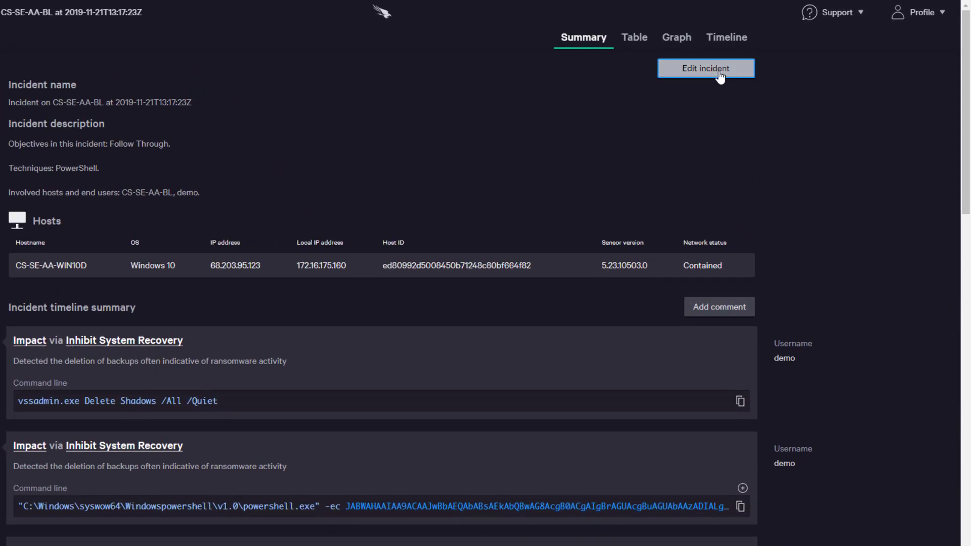
click(725, 70)
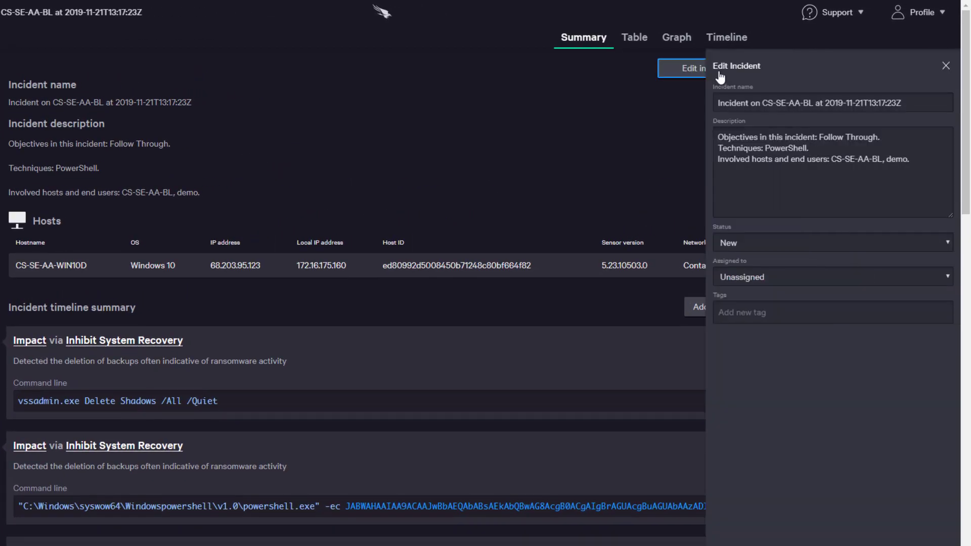
click(924, 239)
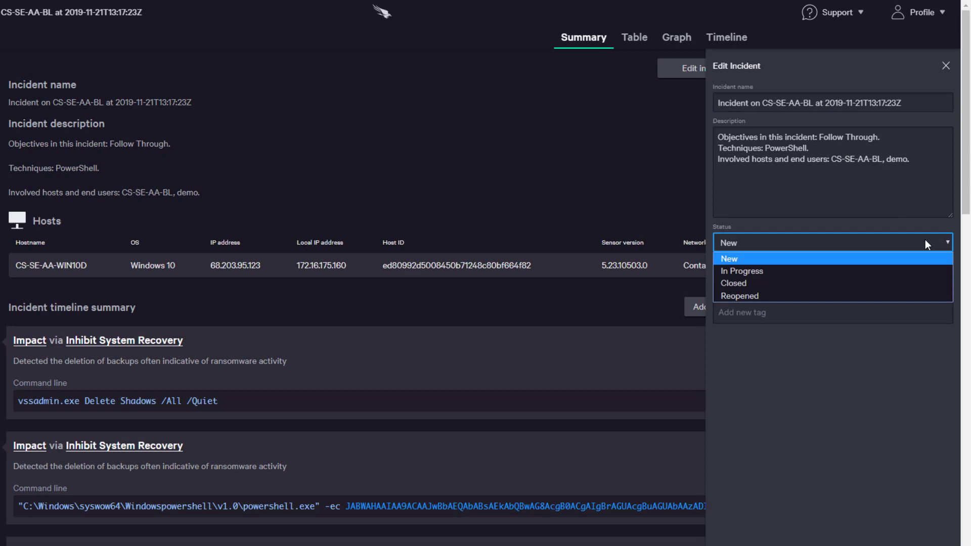
click(924, 239)
- Check the Assigned to and Tags fields unchanged, close the panel and show the process graph
click(937, 278)
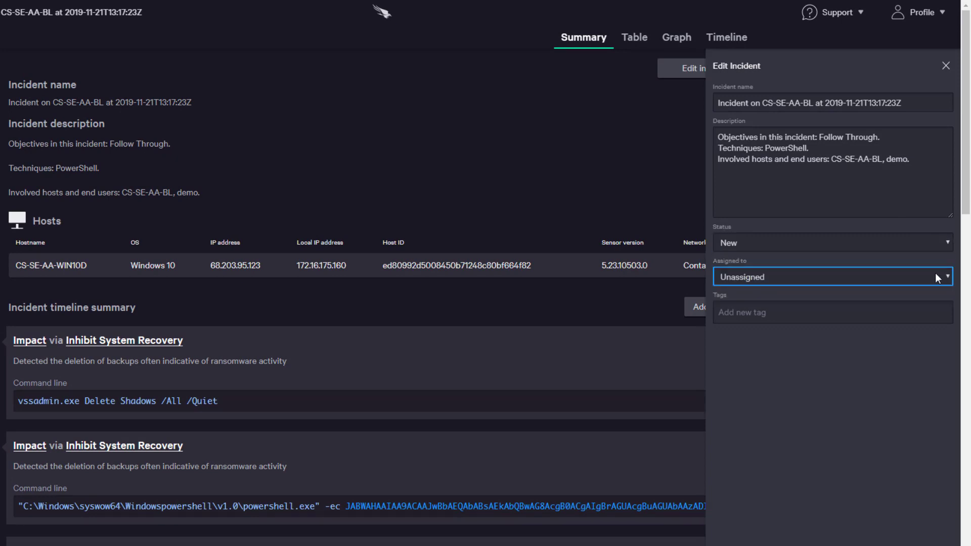
click(909, 308)
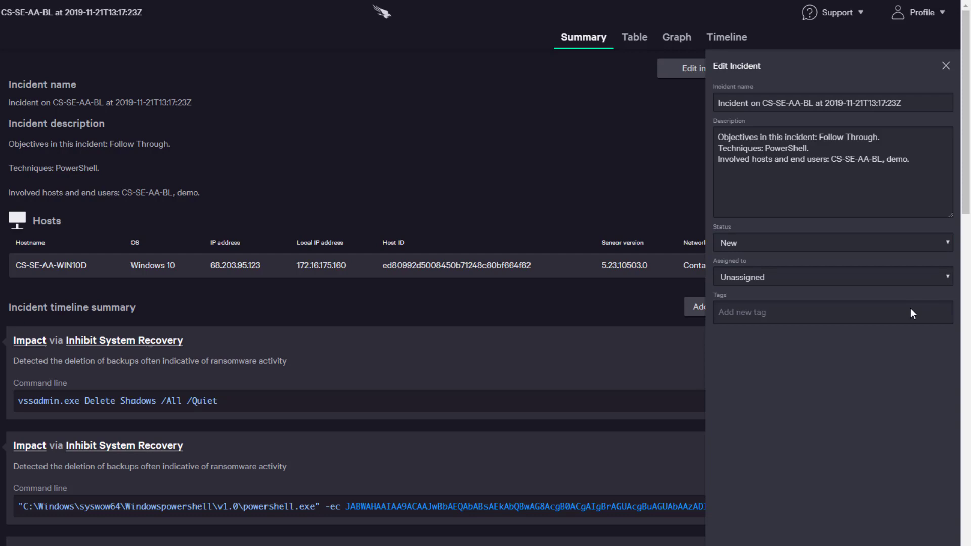
click(945, 66)
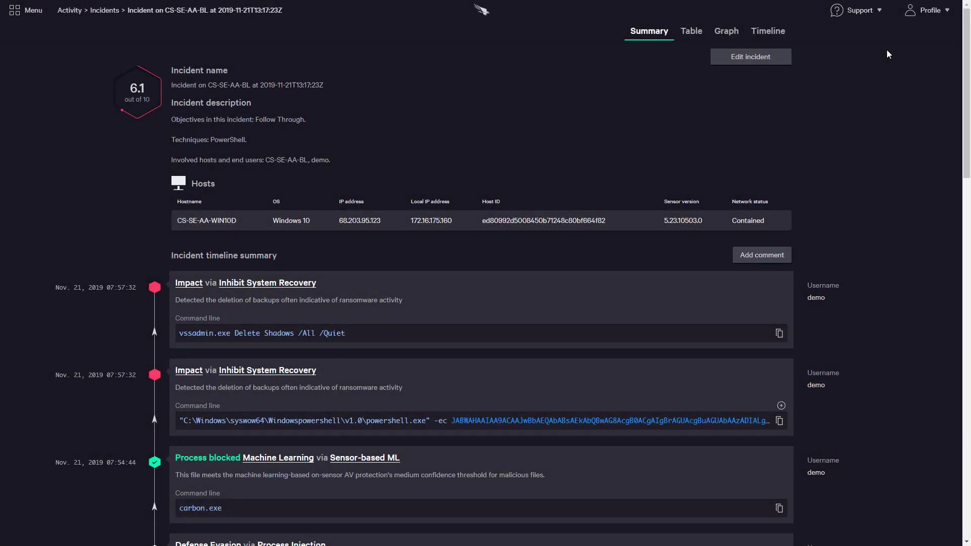
click(726, 30)
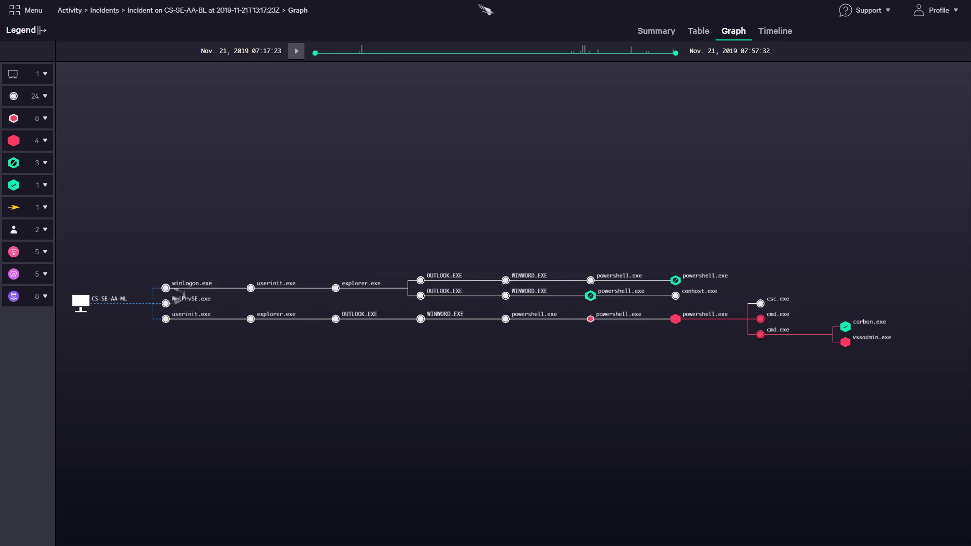
- Start timeline playback so process branches light up through carbon.exe and vssadmin
click(297, 52)
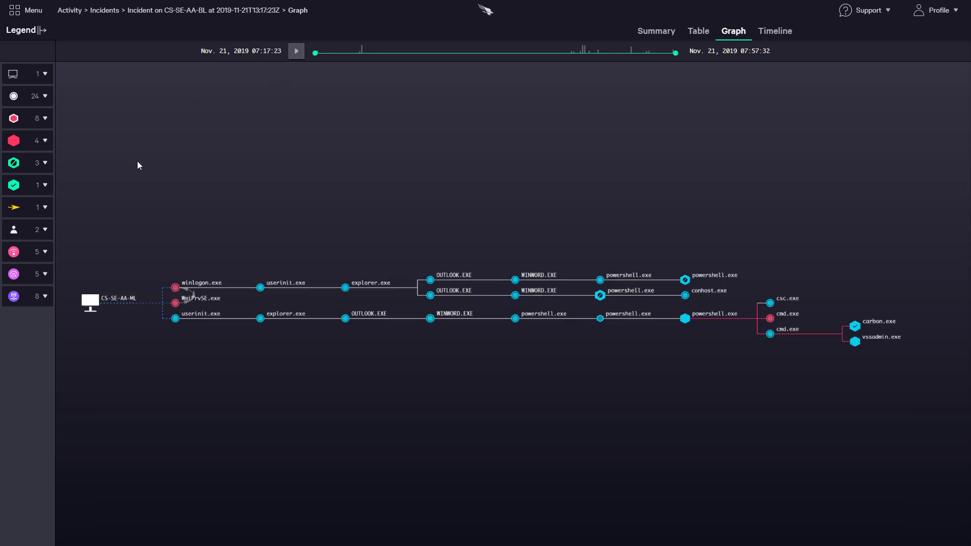
- Apply the Thread injections, Users, Network, Disc and DNS overlays in turn, then restore default colouring
drag(137, 161, 189, 162)
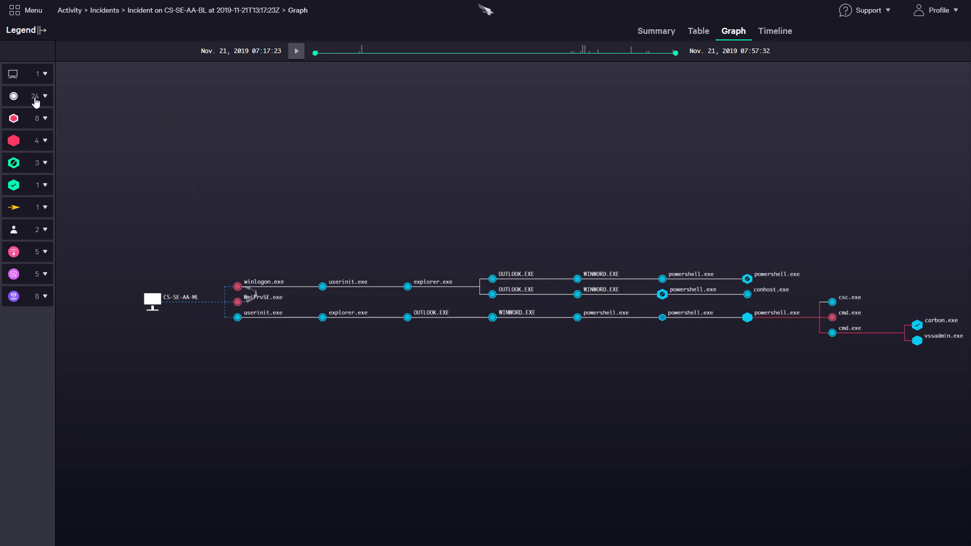
click(27, 207)
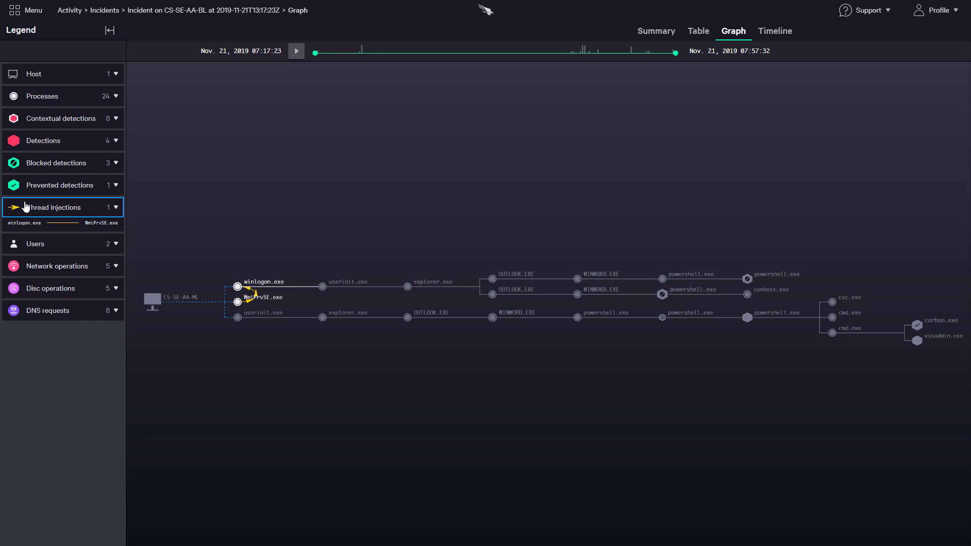
click(30, 243)
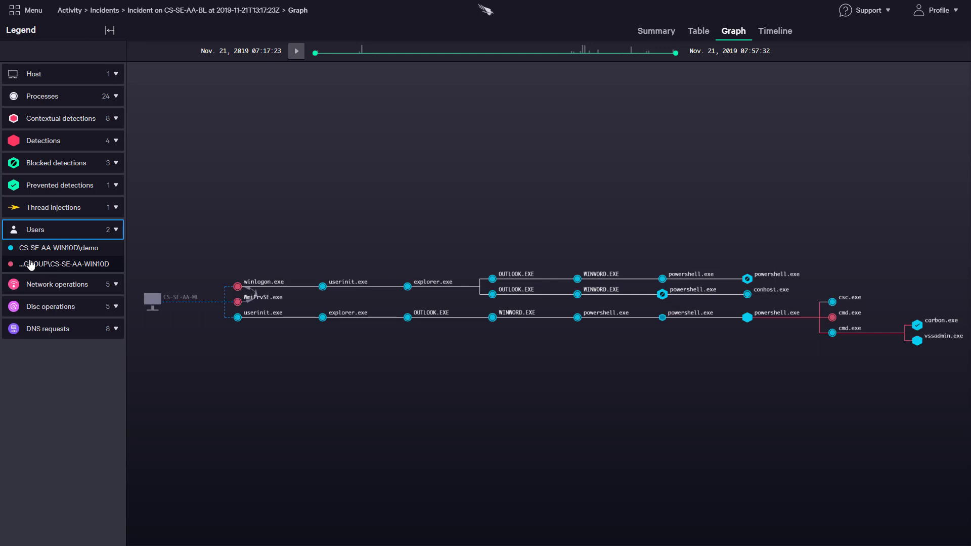
click(32, 284)
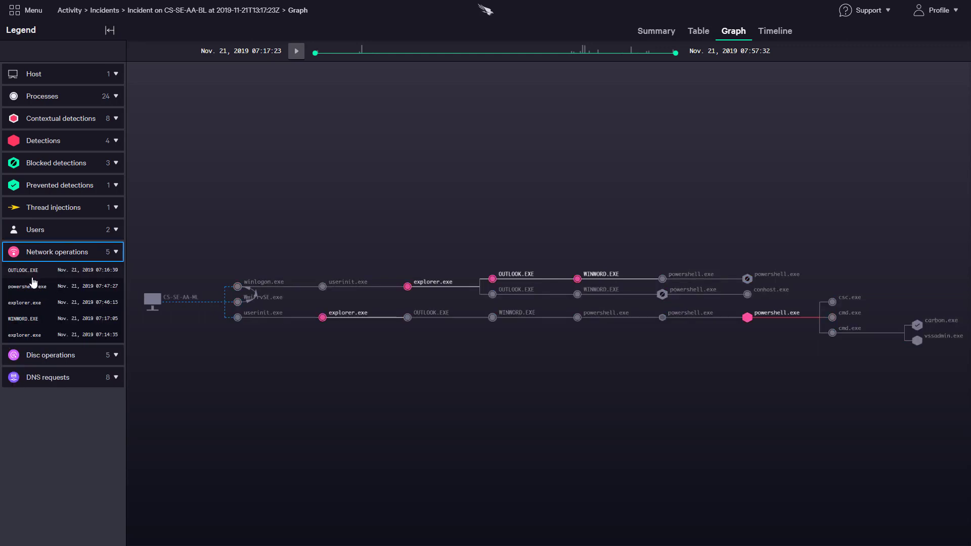
click(31, 354)
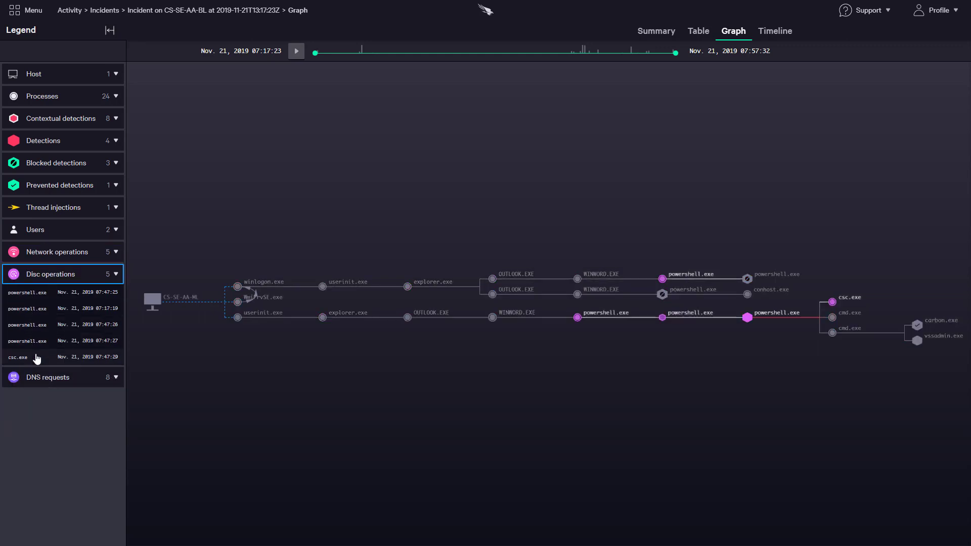
click(42, 378)
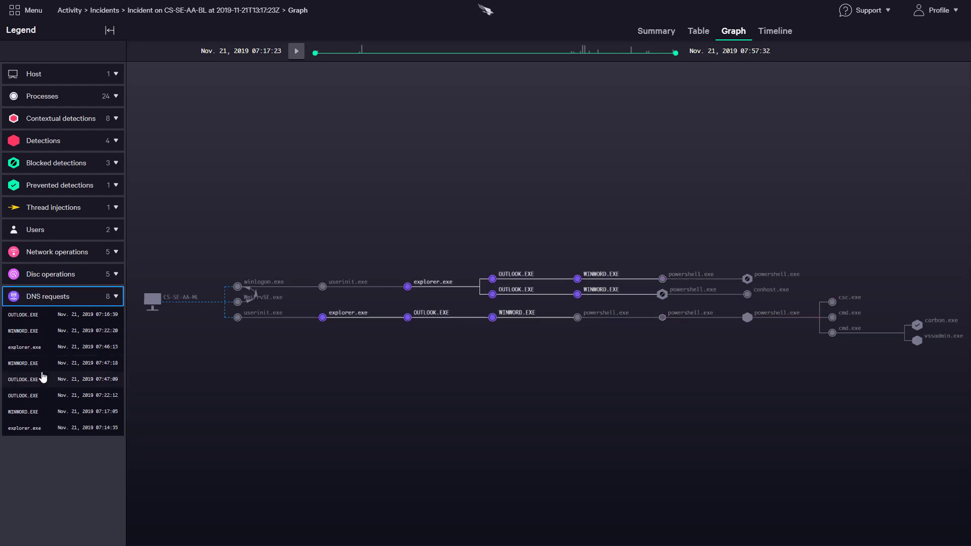
click(109, 30)
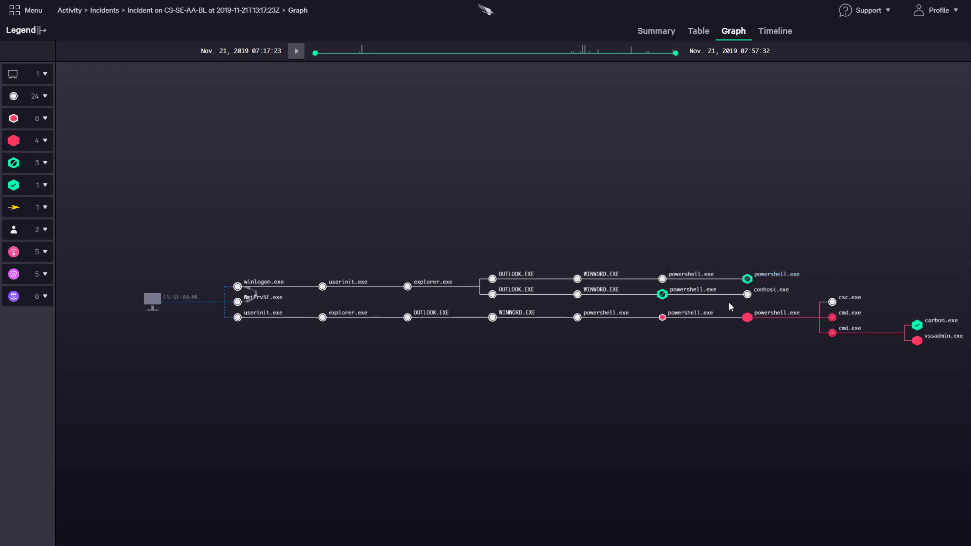
click(747, 317)
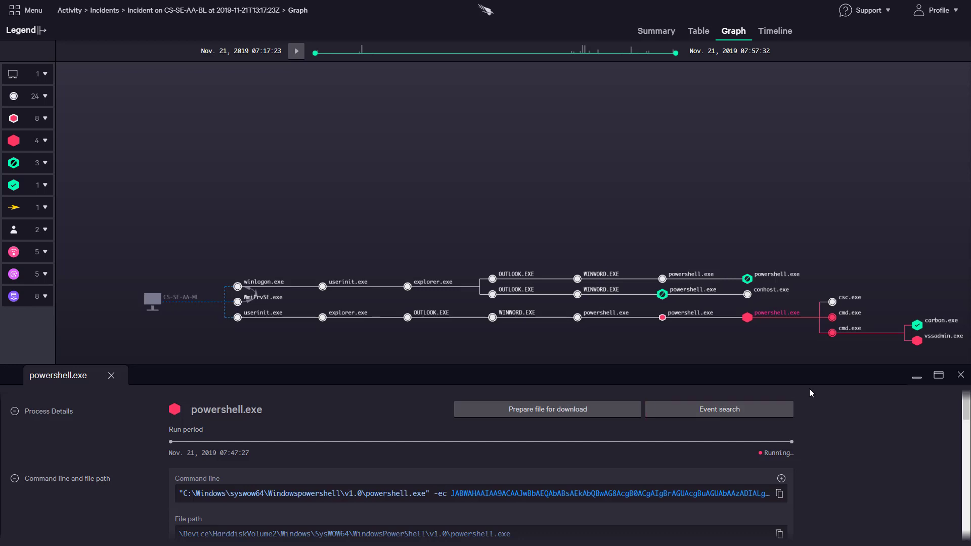
click(959, 376)
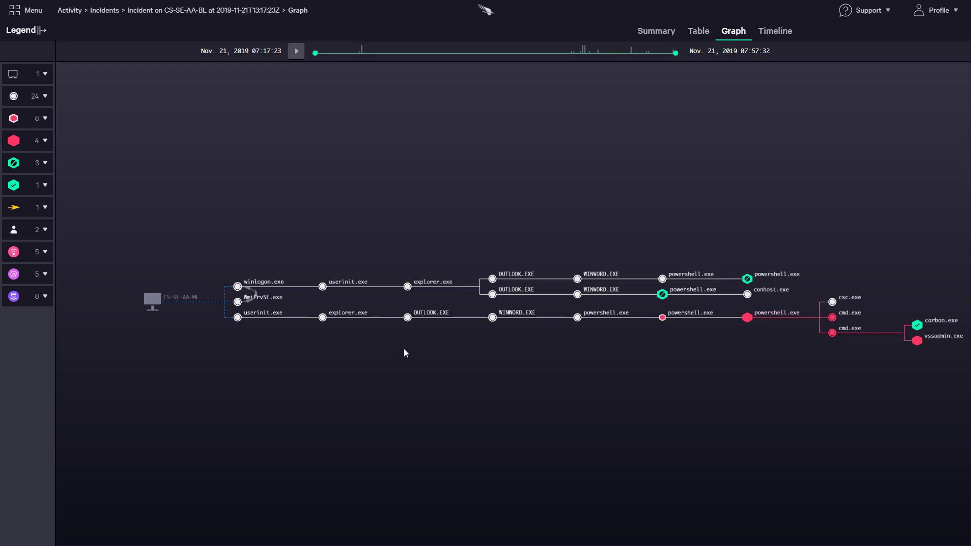
- Select the CS-SE-AA-ML host node to show Host search, Connect to host and Network Contain actions
click(183, 302)
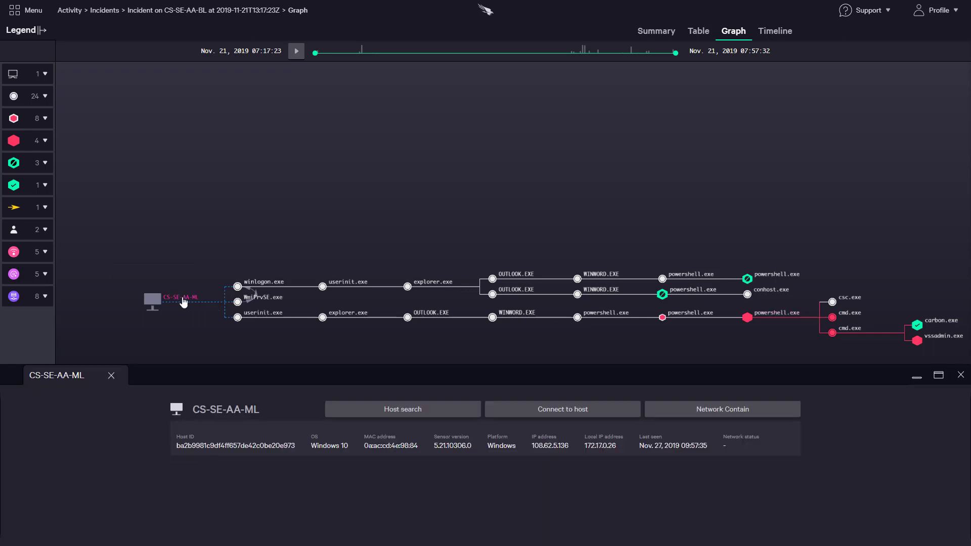